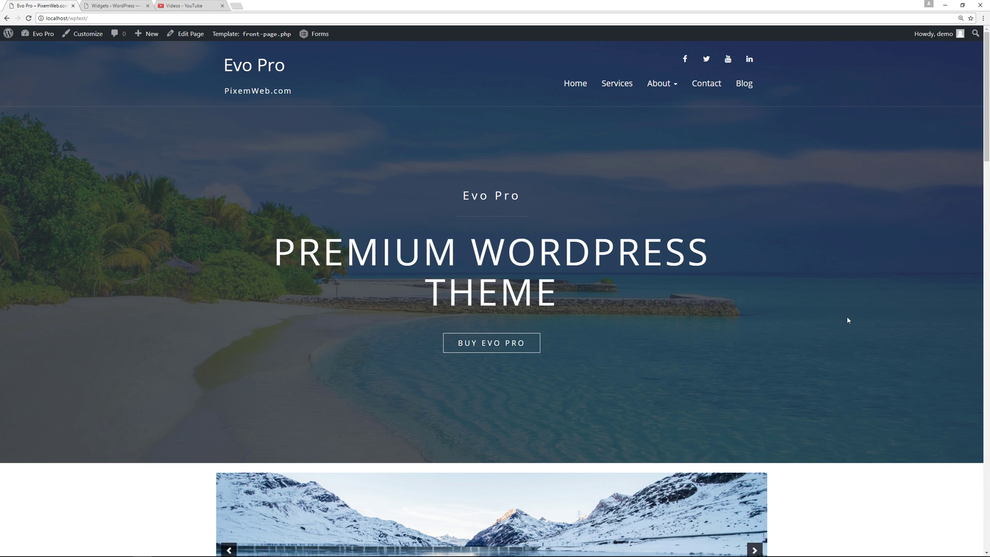
- Go to the admin dashboard and load wp-admin/about.php, the WordPress 4.8 welcome page
{"action": "scroll", "coordinate": [847, 321], "scroll_direction": "down", "scroll_amount": 7}
{"action": "scroll", "coordinate": [846, 328], "scroll_direction": "down", "scroll_amount": 6}
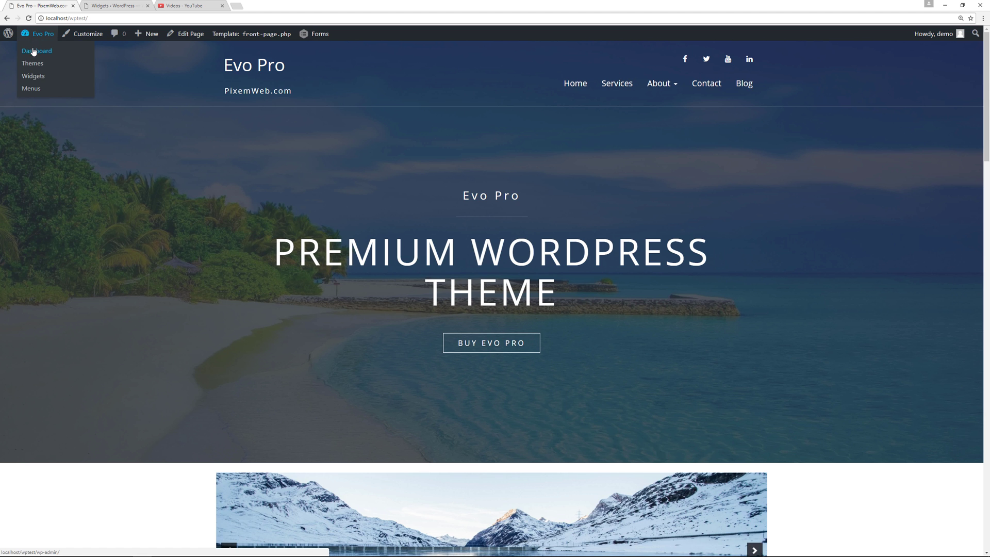
{"action": "left_click", "coordinate": [36, 51]}
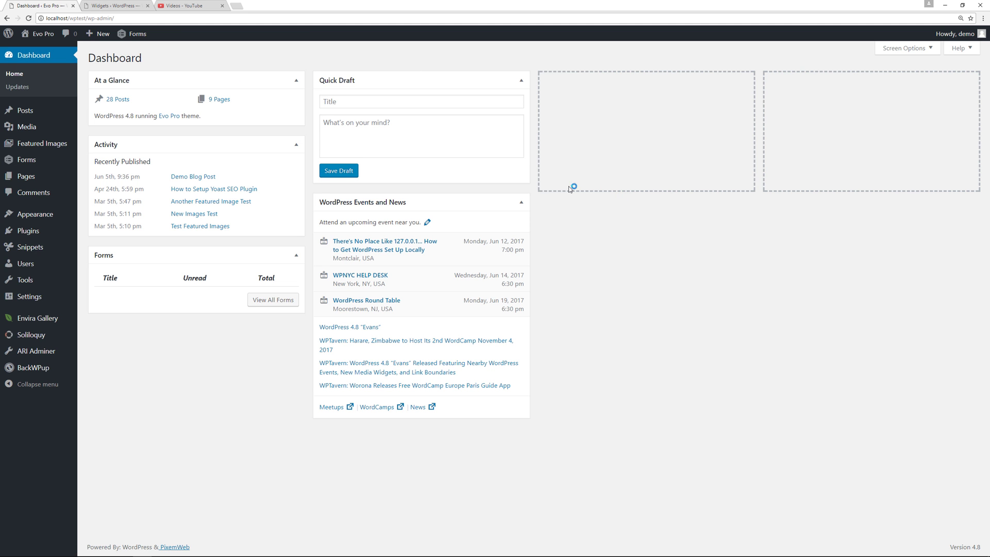
{"action": "left_click", "coordinate": [144, 18]}
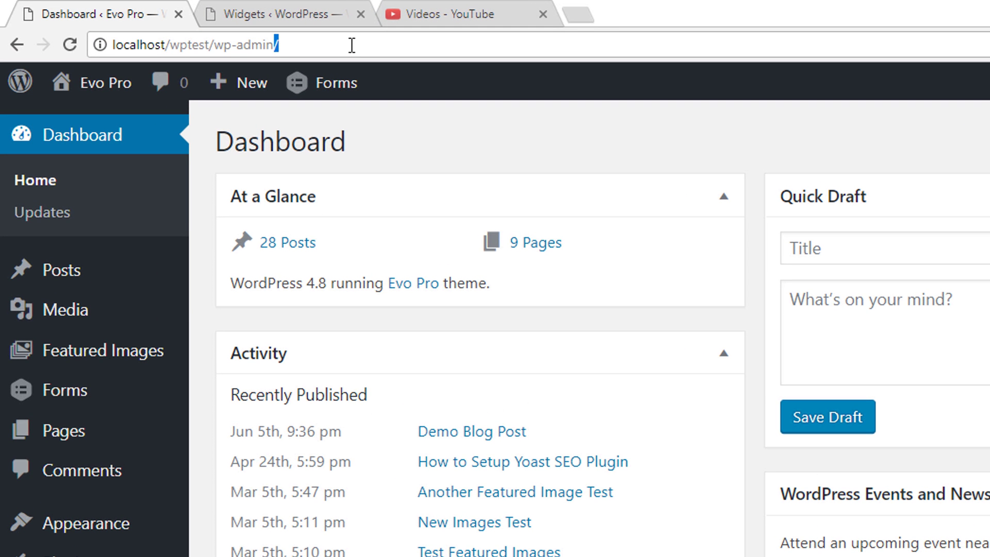
{"action": "key", "text": "End"}
{"action": "type", "text": "about"}
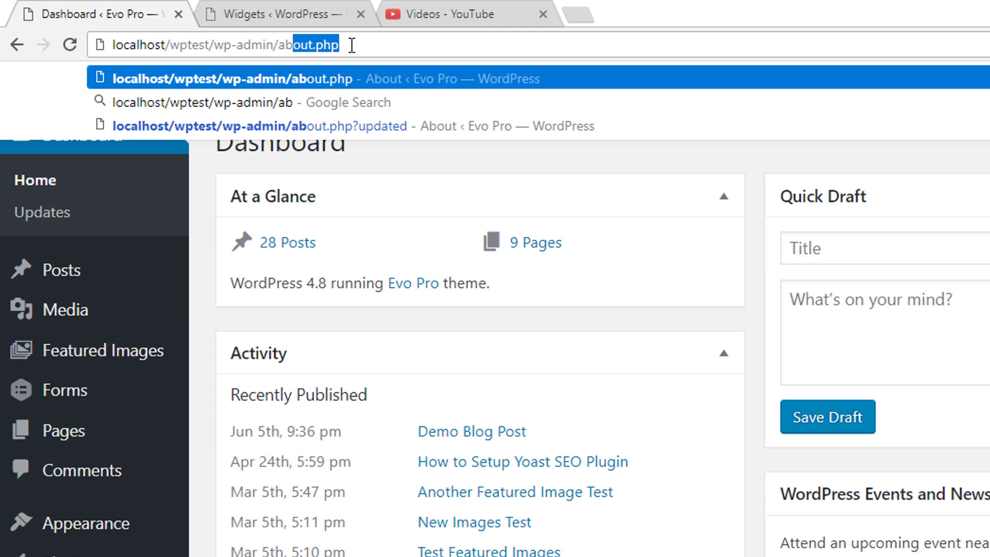
{"action": "key", "text": "Return"}
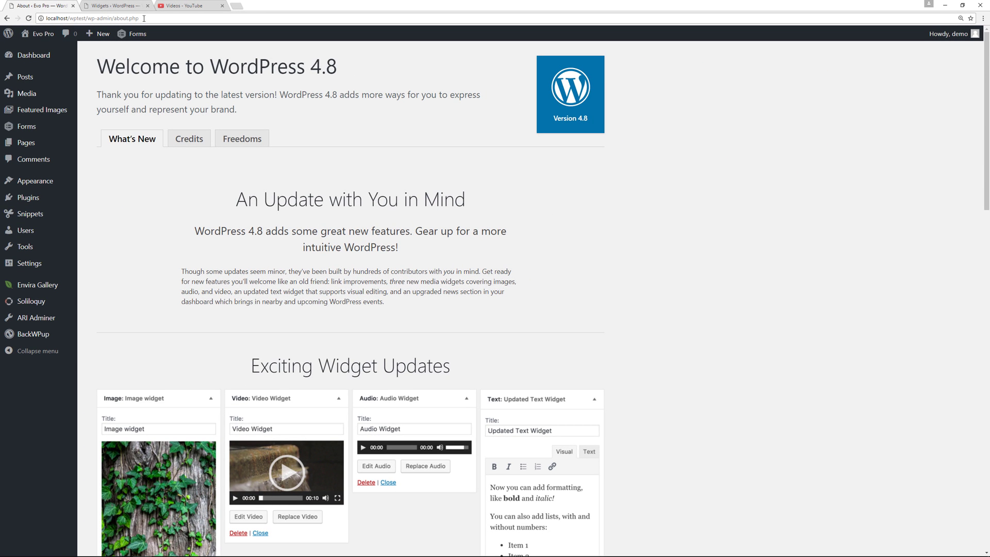
{"action": "scroll", "coordinate": [752, 273], "scroll_direction": "down", "scroll_amount": 5}
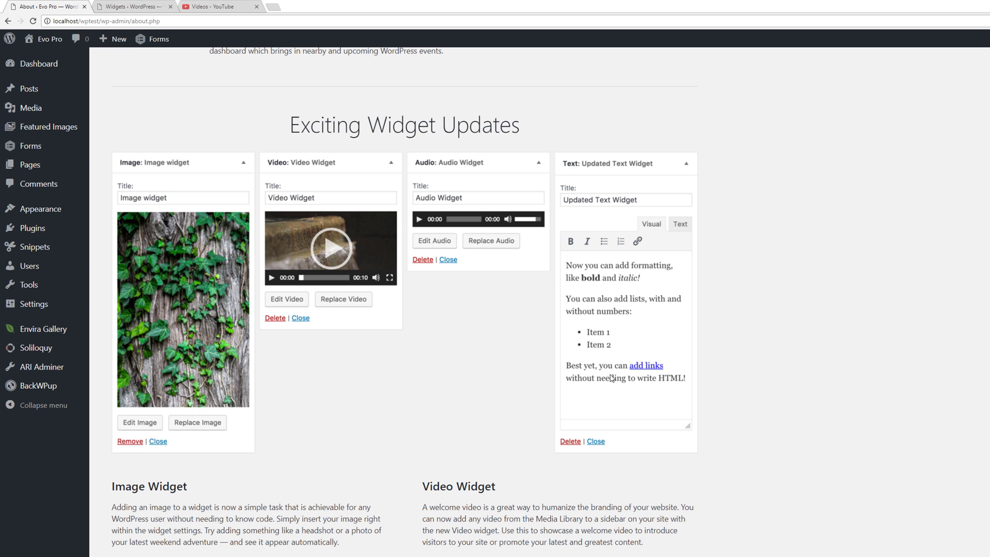
{"action": "scroll", "coordinate": [299, 401], "scroll_direction": "down", "scroll_amount": 9}
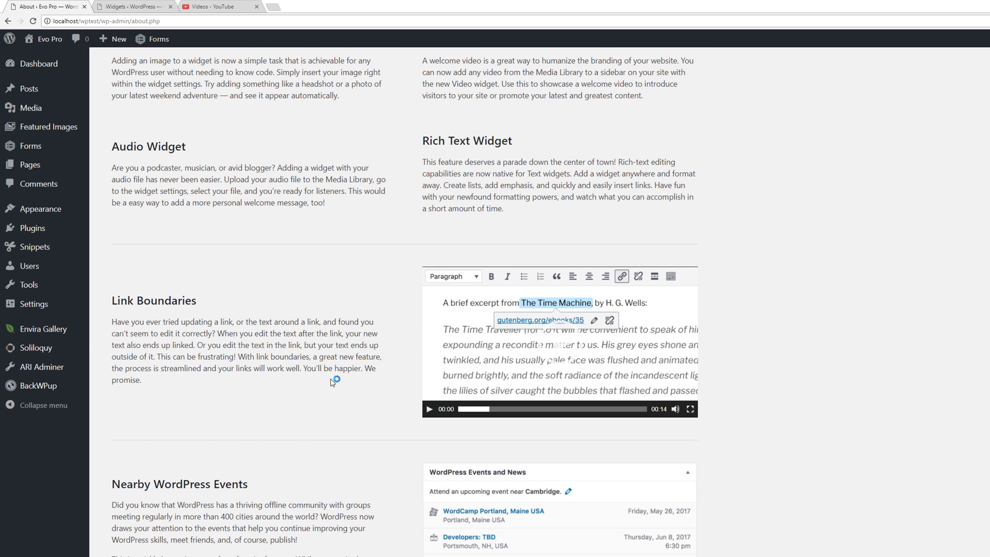
{"action": "scroll", "coordinate": [335, 381], "scroll_direction": "down", "scroll_amount": 6}
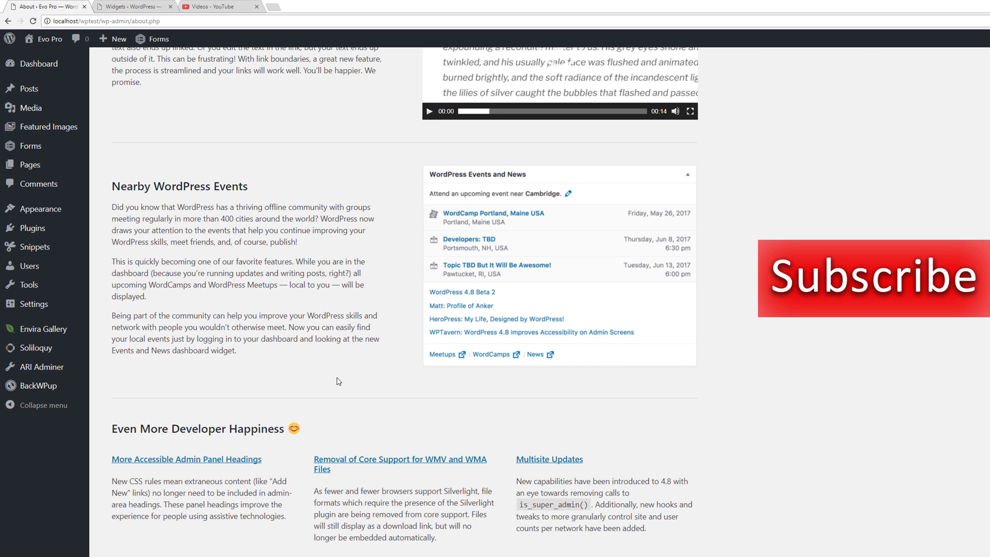
{"action": "scroll", "coordinate": [338, 381], "scroll_direction": "down", "scroll_amount": 2}
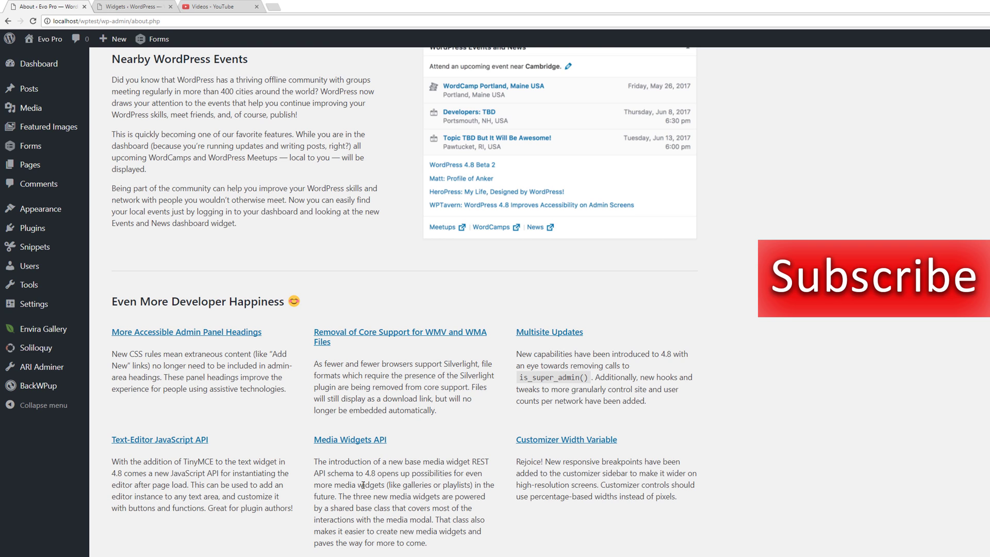
{"action": "scroll", "coordinate": [363, 484], "scroll_direction": "up", "scroll_amount": 10}
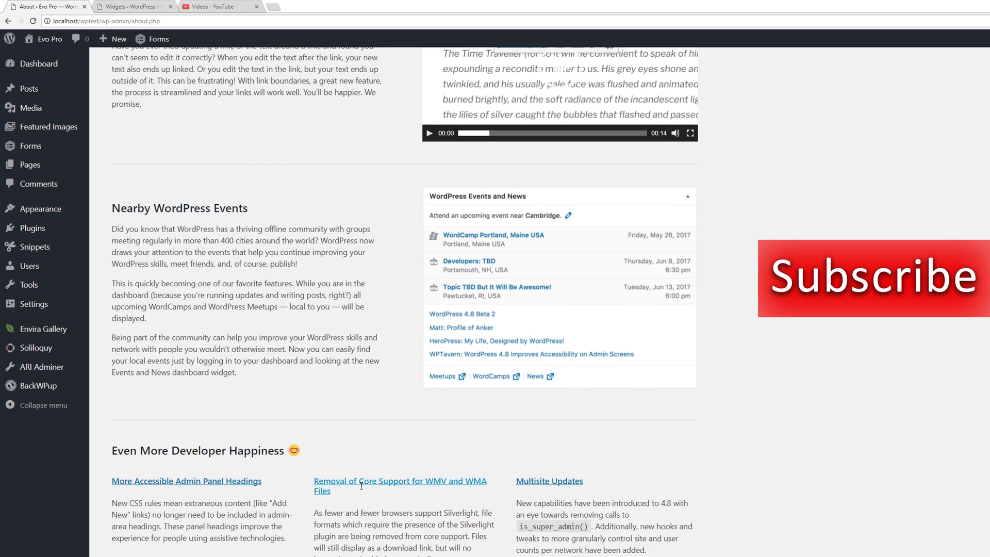
{"action": "scroll", "coordinate": [358, 492], "scroll_direction": "up", "scroll_amount": 1}
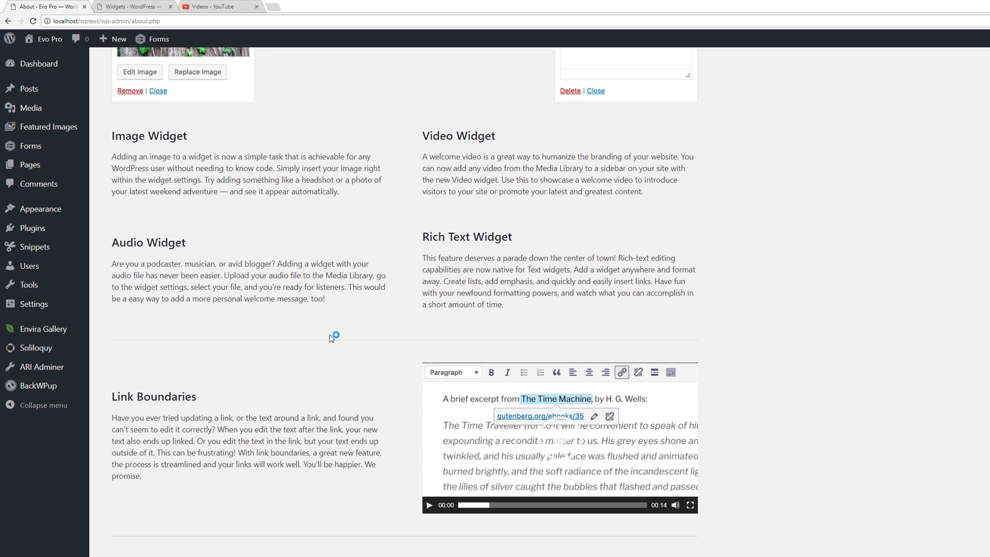
- Open the Widgets page from the Appearance menu
{"action": "mouse_move", "coordinate": [48, 209]}
{"action": "left_click", "coordinate": [109, 241]}
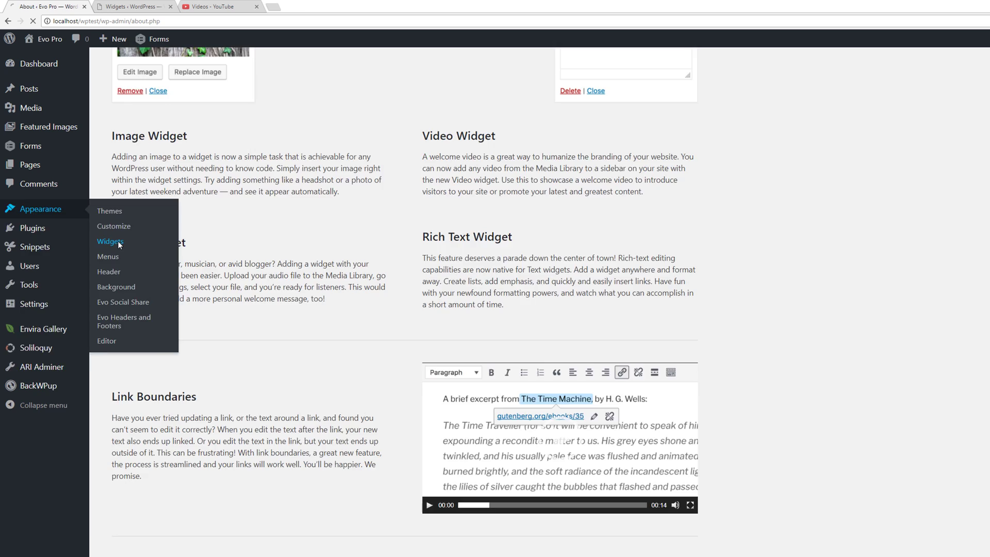
{"action": "scroll", "coordinate": [543, 293], "scroll_direction": "down", "scroll_amount": 2}
{"action": "scroll", "coordinate": [419, 196], "scroll_direction": "up", "scroll_amount": 3}
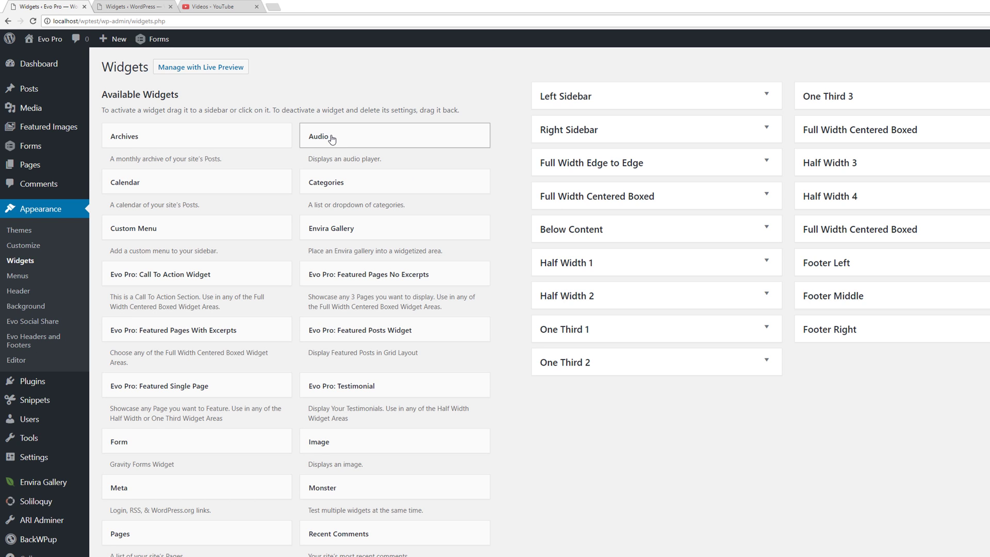
- Drop an Audio widget into One Third 1 and start choosing its audio file
{"action": "left_click_drag", "start_coordinate": [331, 139], "coordinate": [654, 362]}
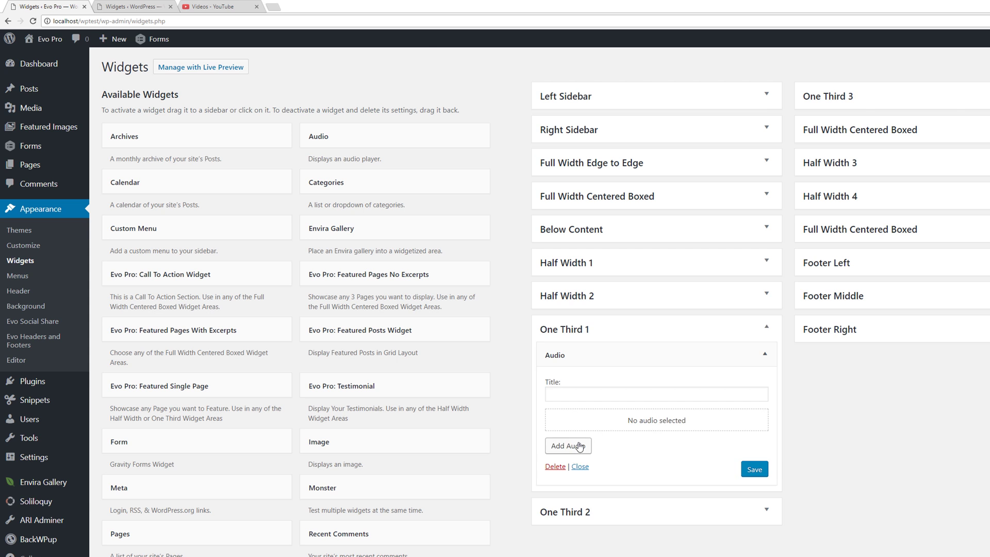
{"action": "left_click", "coordinate": [568, 445]}
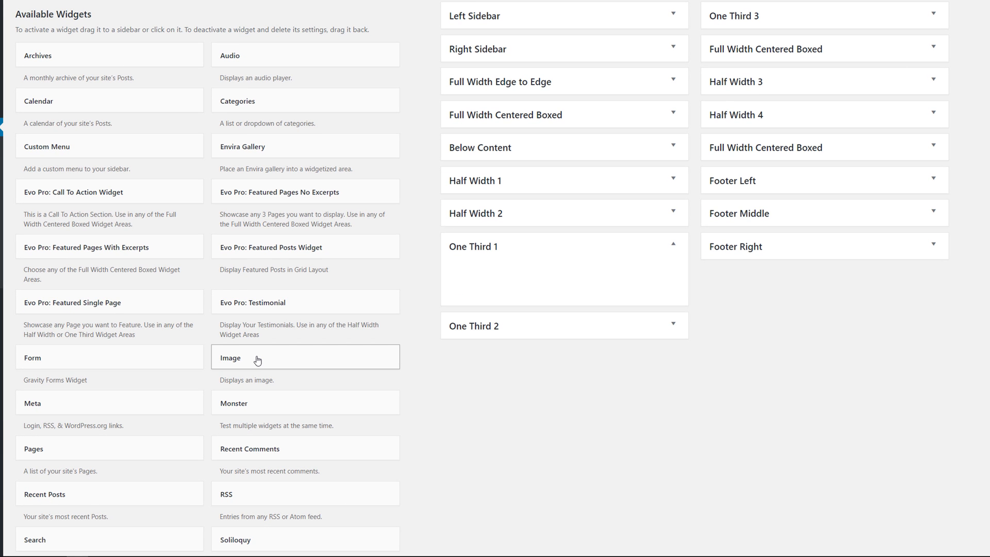
{"action": "scroll", "coordinate": [258, 361], "scroll_direction": "down", "scroll_amount": 3}
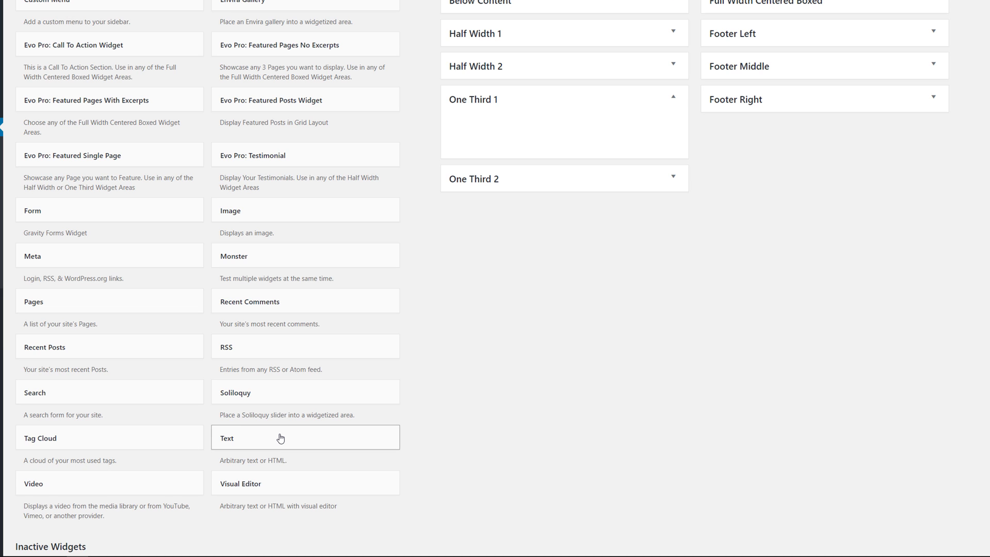
- Add a Text widget to One Third 1 and open its rich-text content box
{"action": "left_click_drag", "start_coordinate": [280, 438], "coordinate": [518, 127]}
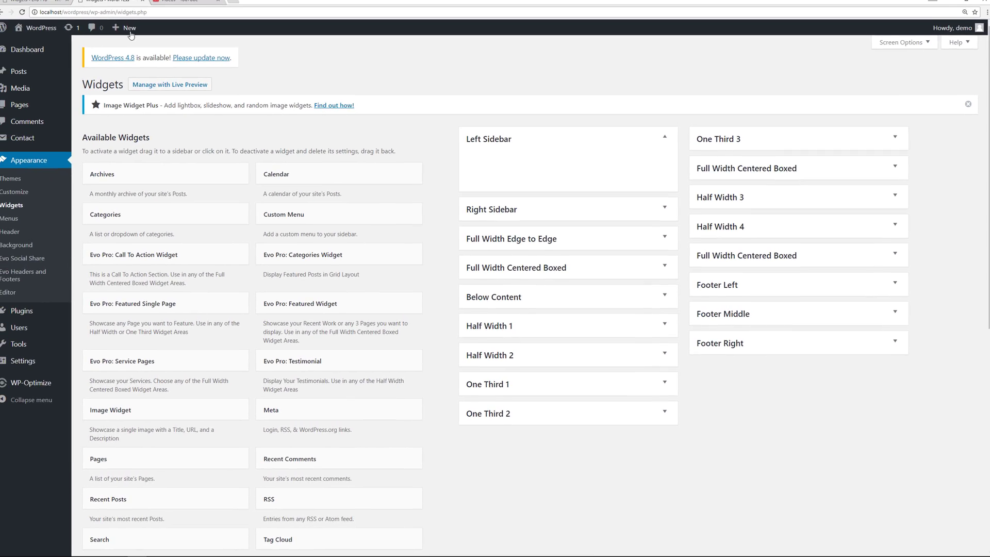
{"action": "scroll", "coordinate": [210, 399], "scroll_direction": "down", "scroll_amount": 4}
{"action": "left_click_drag", "start_coordinate": [210, 399], "coordinate": [567, 216]}
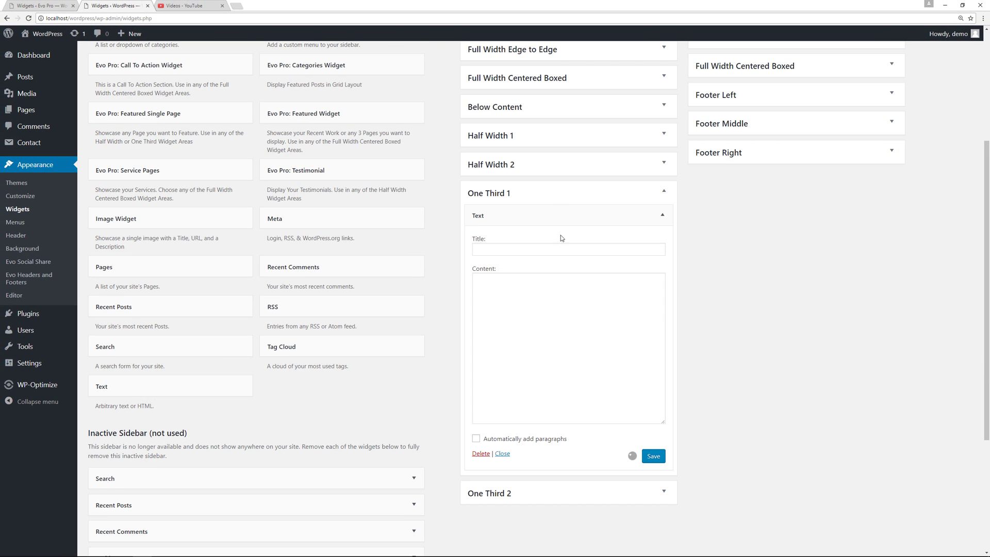
{"action": "left_click", "coordinate": [536, 249]}
{"action": "left_click", "coordinate": [520, 332]}
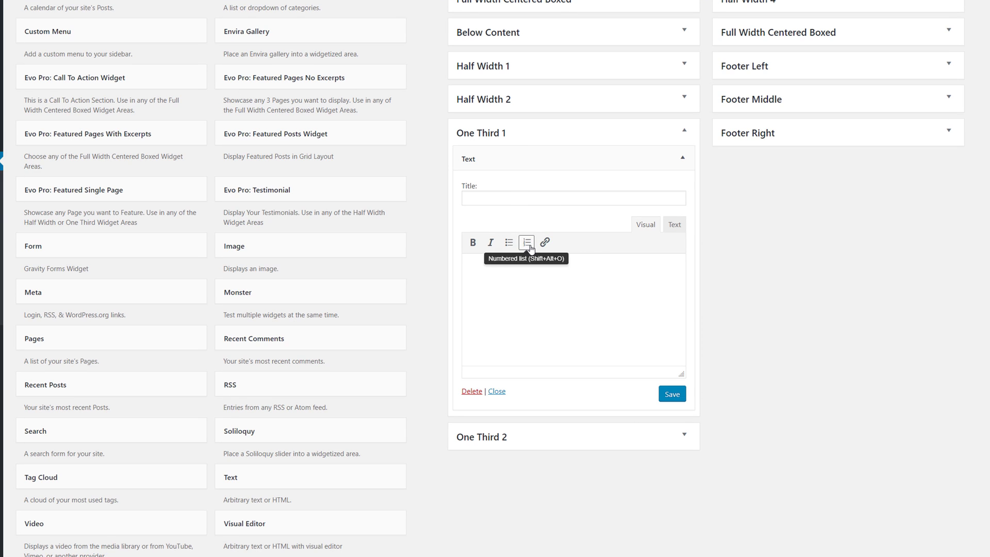
{"action": "scroll", "coordinate": [432, 274], "scroll_direction": "down", "scroll_amount": 2}
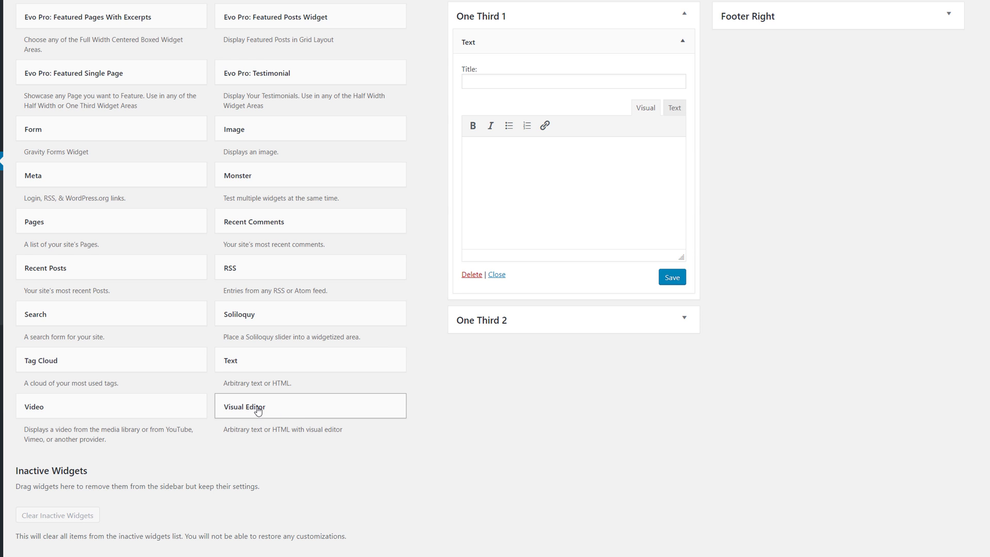
- Add a Visual Editor widget to One Third 2 and delete the Text widget from One Third 1
{"action": "left_click_drag", "start_coordinate": [265, 410], "coordinate": [581, 361]}
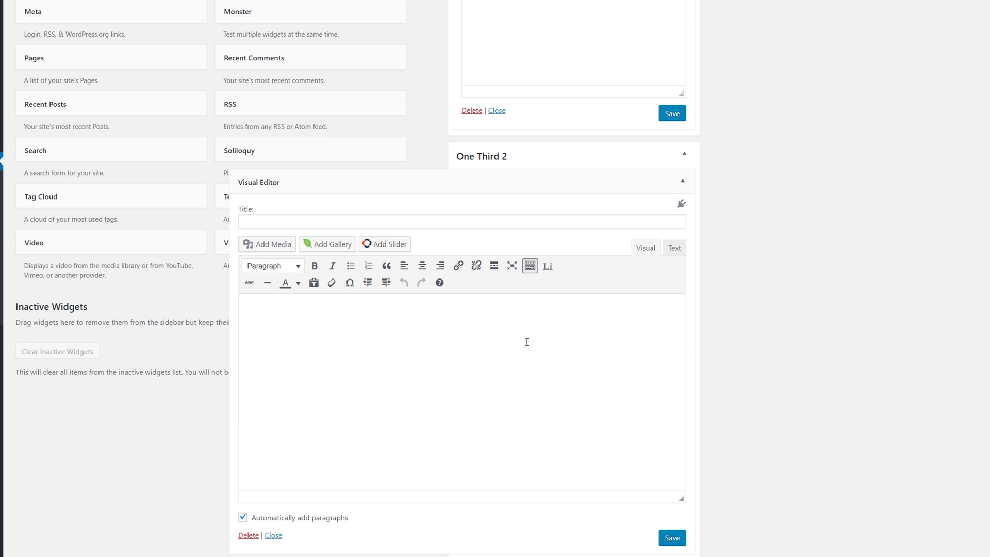
{"action": "scroll", "coordinate": [532, 342], "scroll_direction": "up", "scroll_amount": 3}
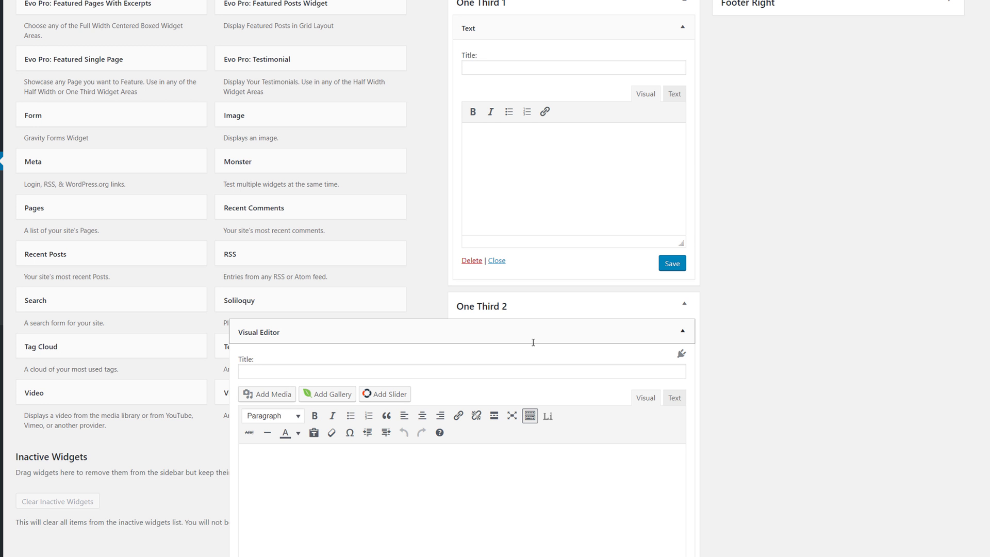
{"action": "scroll", "coordinate": [533, 343], "scroll_direction": "up", "scroll_amount": 3}
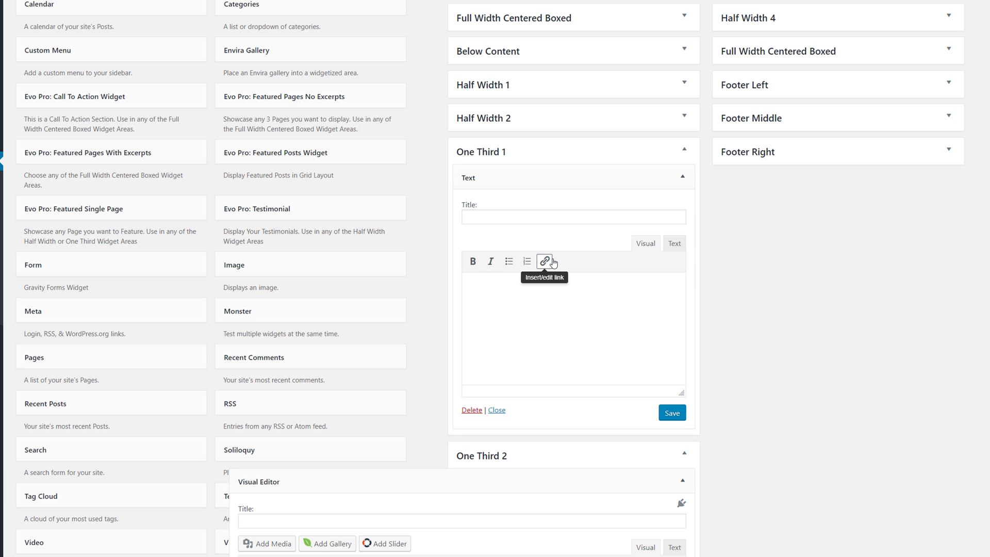
{"action": "left_click", "coordinate": [472, 410]}
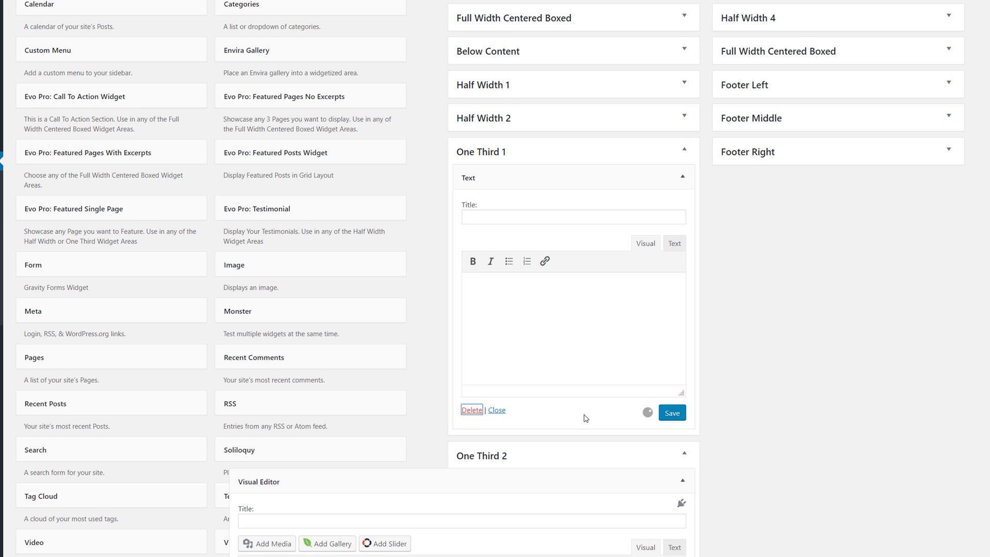
- Add an Image widget showing the beach photo from the Media Library to Half Width 3 and save it
{"action": "scroll", "coordinate": [500, 400], "scroll_direction": "up", "scroll_amount": 4}
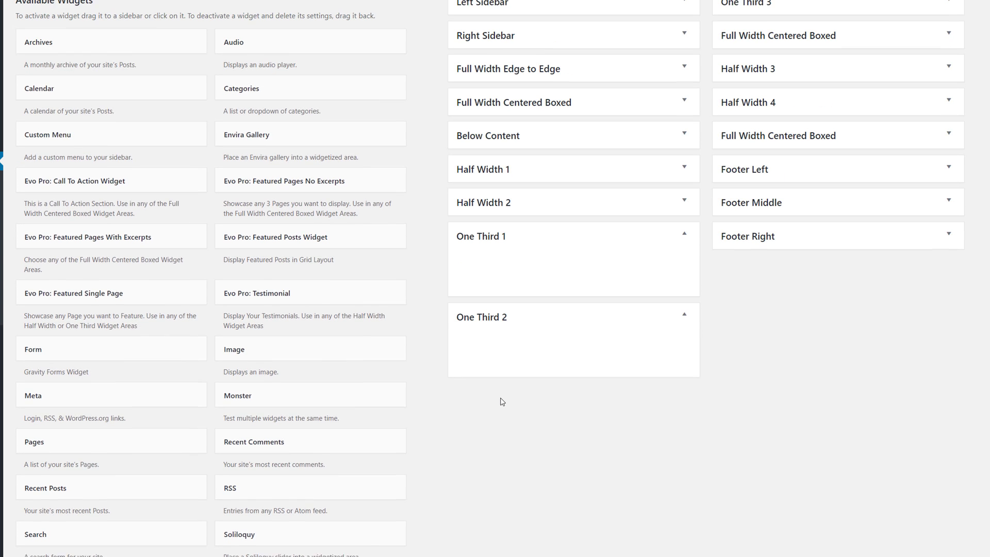
{"action": "left_click_drag", "start_coordinate": [268, 351], "coordinate": [830, 116]}
{"action": "left_click", "coordinate": [752, 193]}
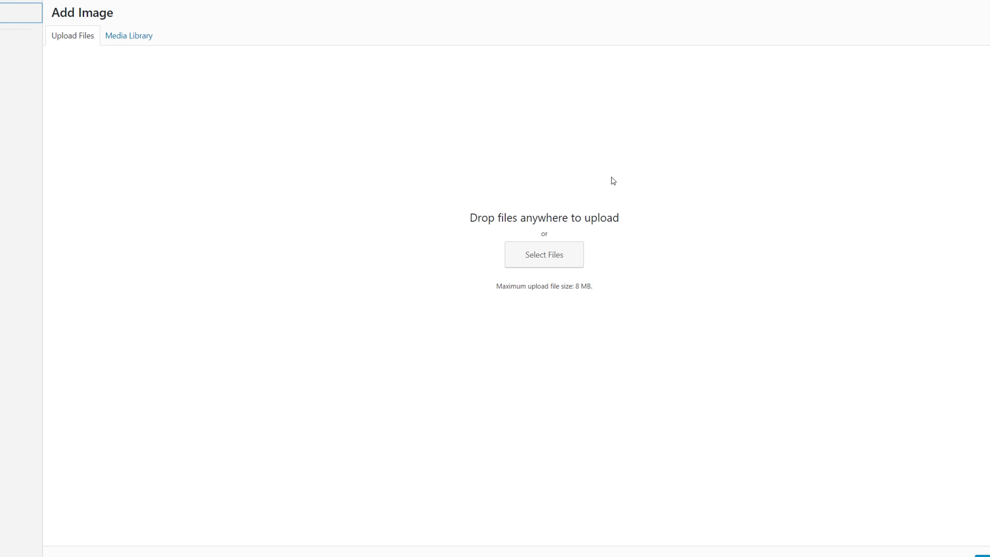
{"action": "left_click", "coordinate": [186, 72]}
{"action": "left_click", "coordinate": [221, 139]}
{"action": "left_click", "coordinate": [941, 526]}
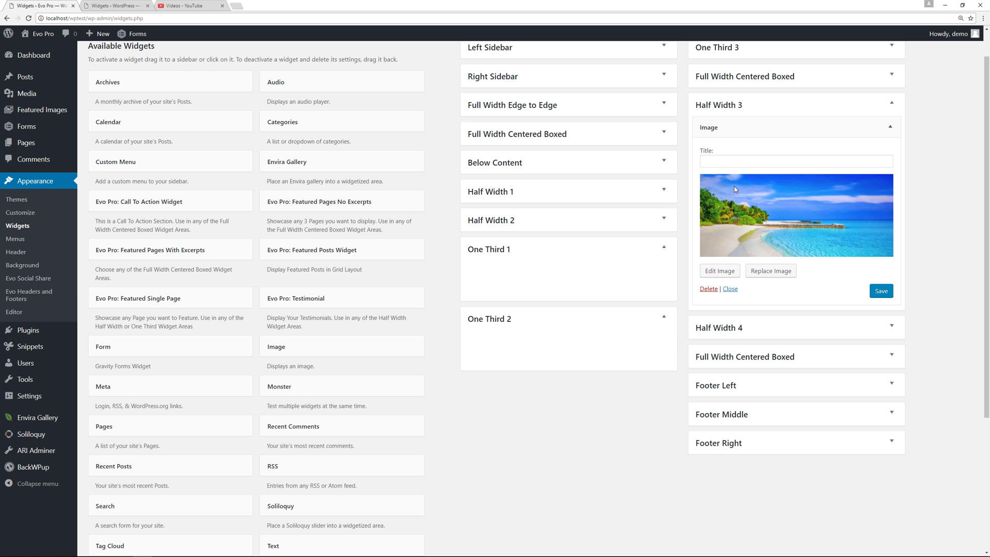
{"action": "left_click", "coordinate": [705, 157]}
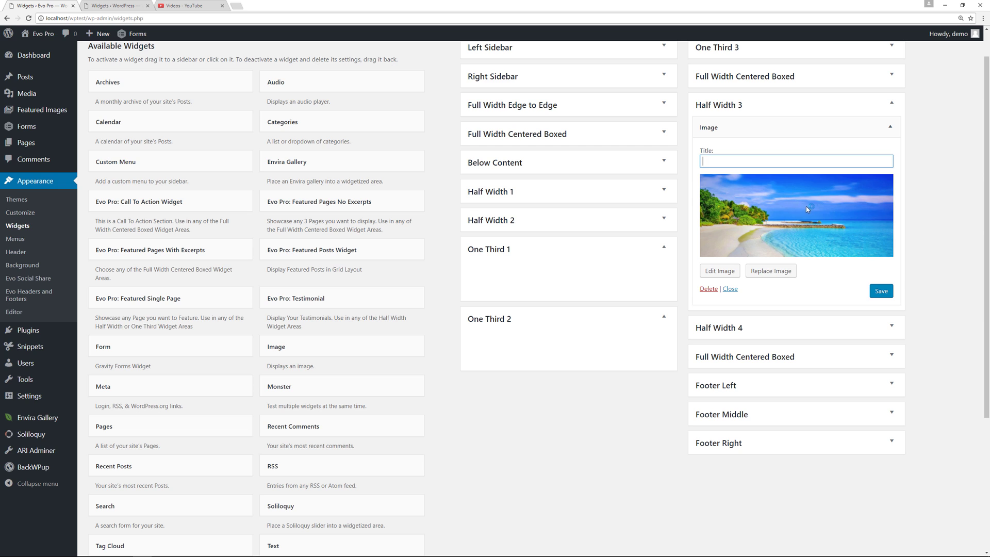
{"action": "left_click", "coordinate": [878, 297]}
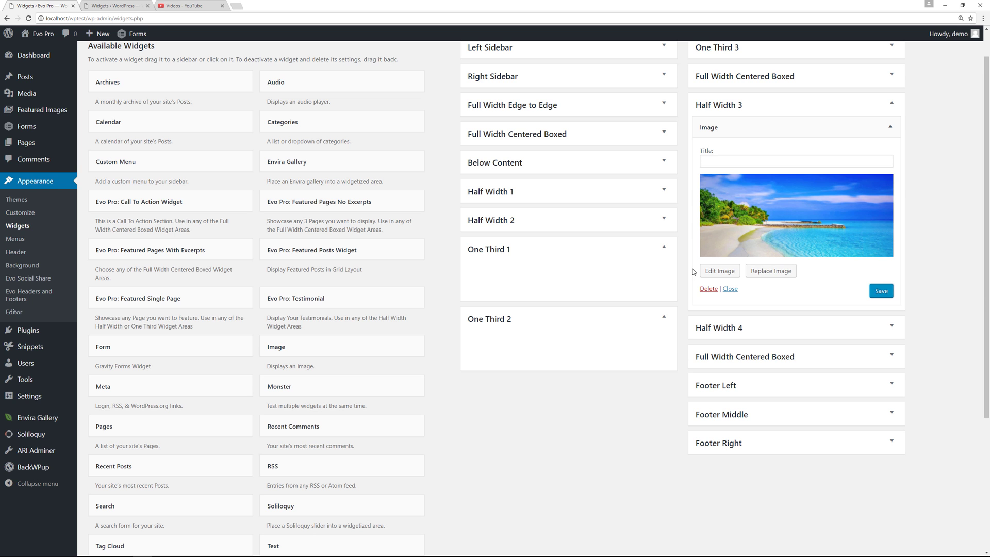
- On the localhost/wordpress site, collapse One Third 1 and drop the older Image Widget into it
{"action": "left_click", "coordinate": [120, 6]}
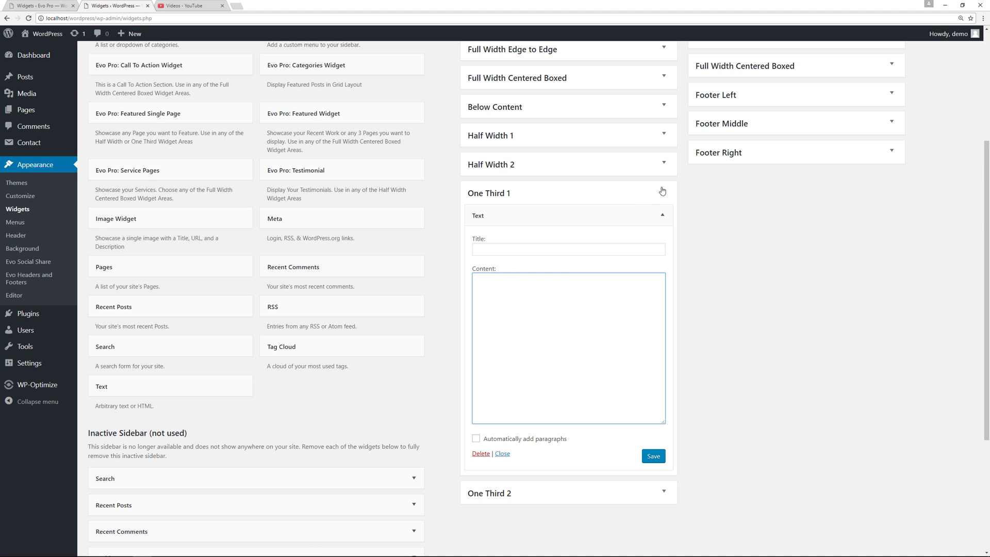
{"action": "left_click", "coordinate": [663, 191]}
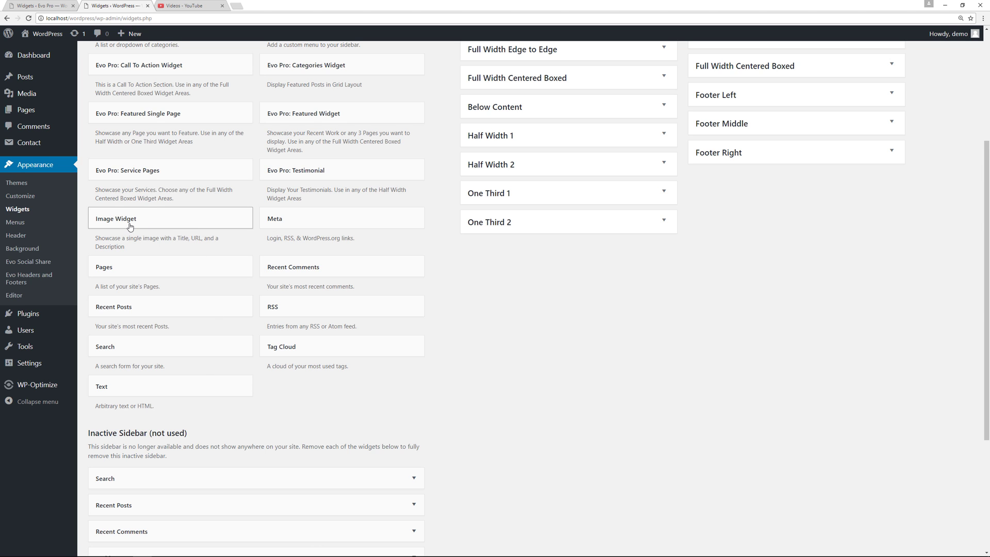
{"action": "left_click_drag", "start_coordinate": [130, 226], "coordinate": [536, 201]}
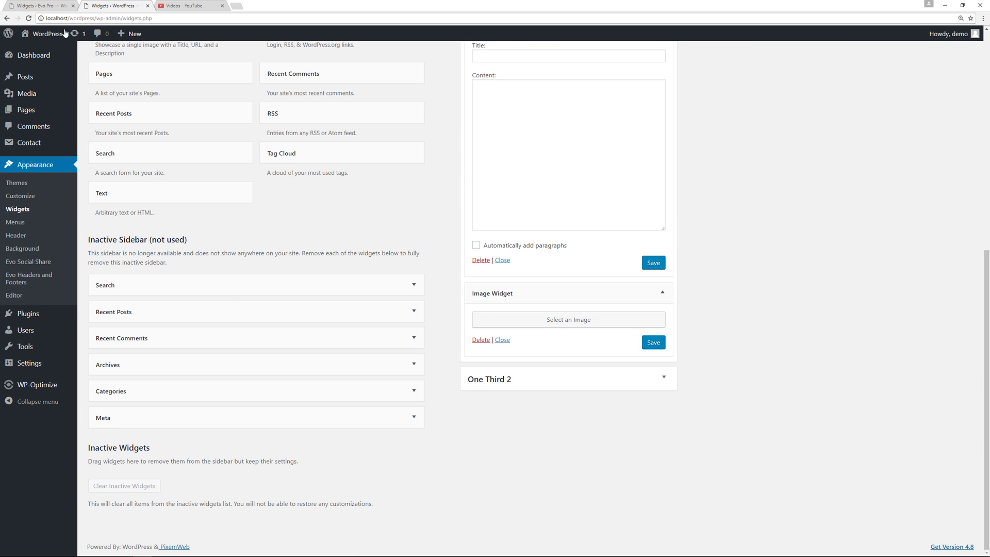
- Compare it with Evo Pro's Image widget title field, ending on the Evo Pro widgets page
{"action": "left_click", "coordinate": [48, 7]}
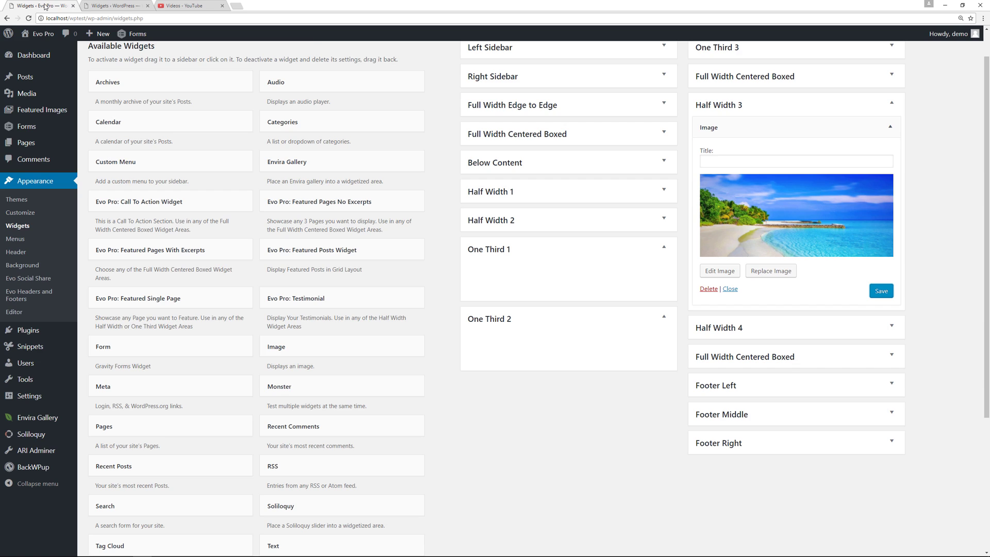
{"action": "left_click", "coordinate": [756, 159]}
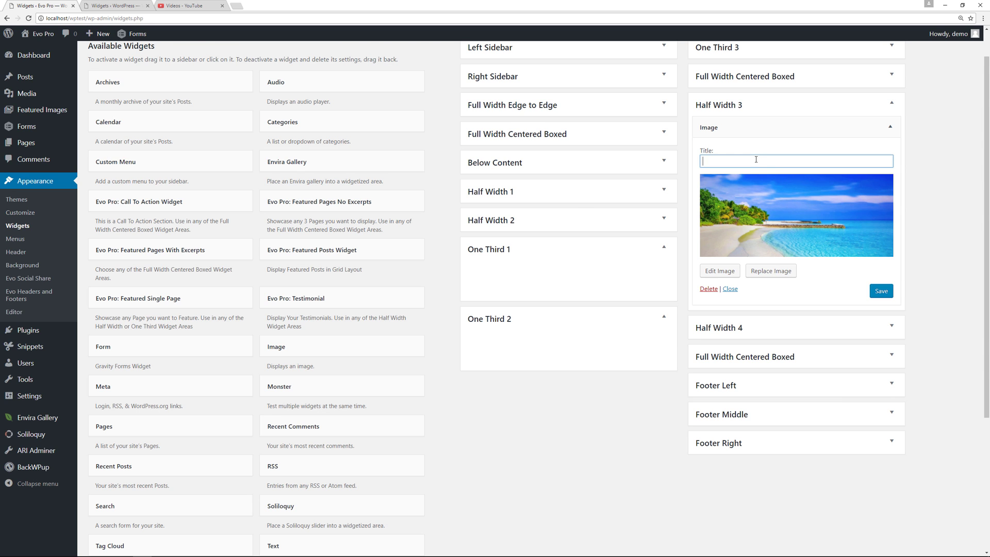
{"action": "left_click", "coordinate": [128, 10]}
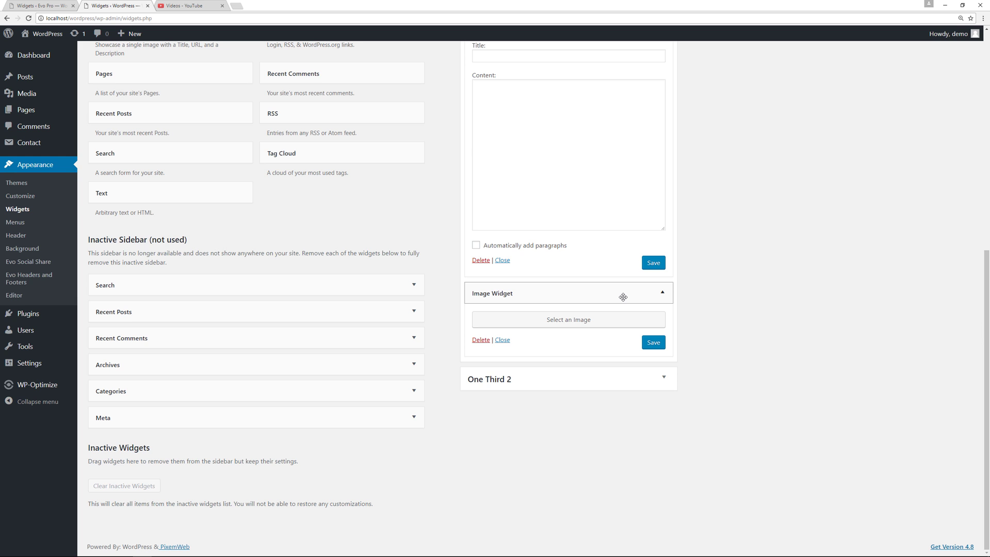
{"action": "left_click", "coordinate": [47, 8]}
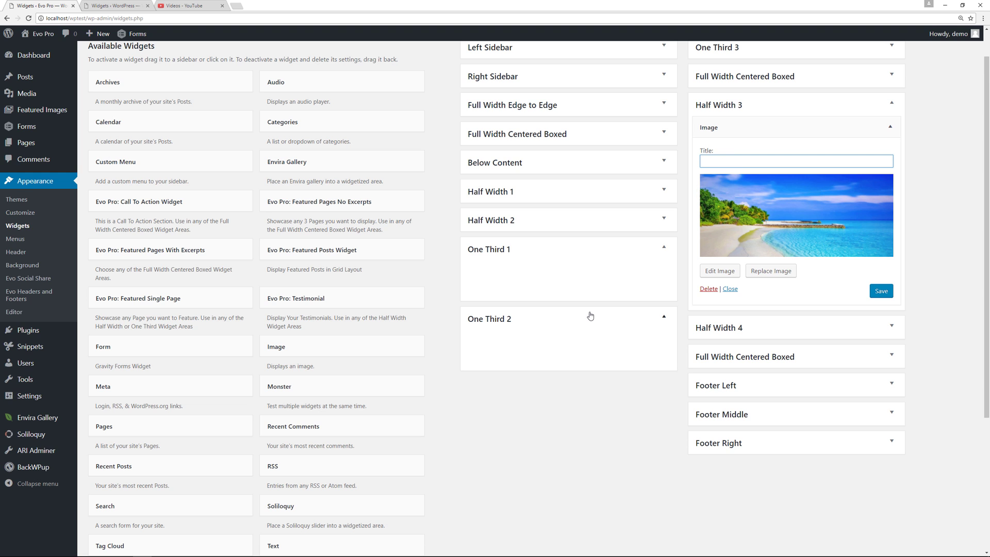
- Drop a Video widget into Half Width 4 and paste a YouTube link via Insert from URL
{"action": "scroll", "coordinate": [591, 316], "scroll_direction": "down", "scroll_amount": 4}
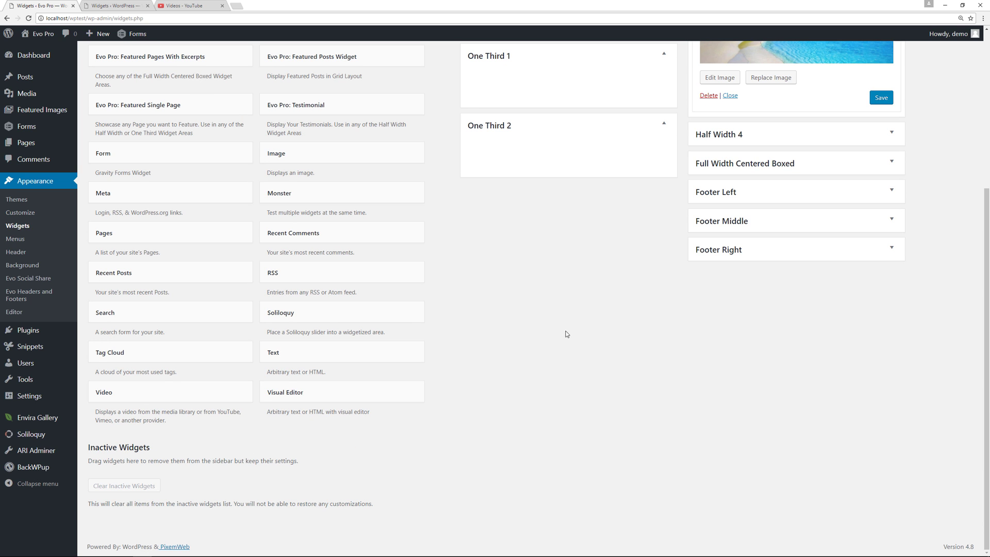
{"action": "left_click_drag", "start_coordinate": [148, 393], "coordinate": [767, 147]}
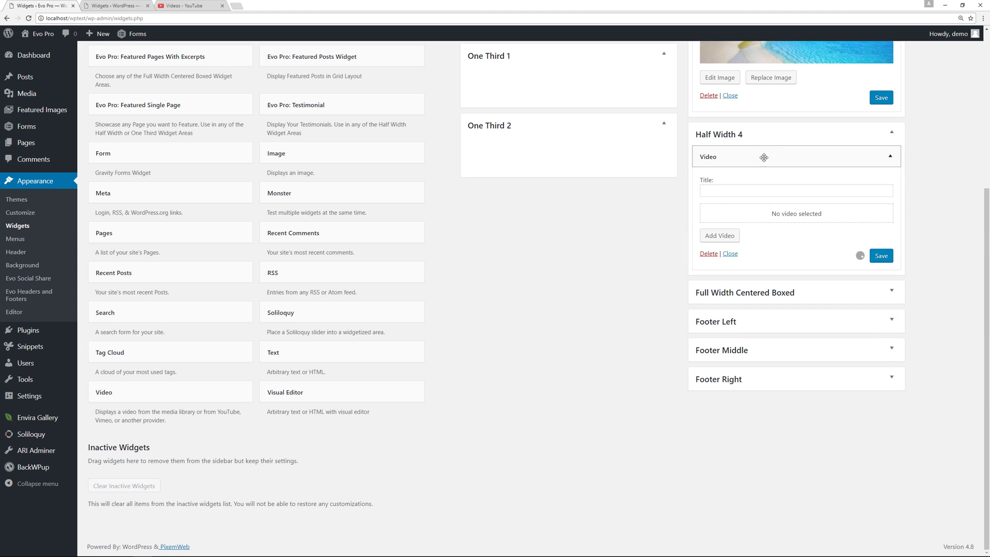
{"action": "left_click", "coordinate": [719, 235]}
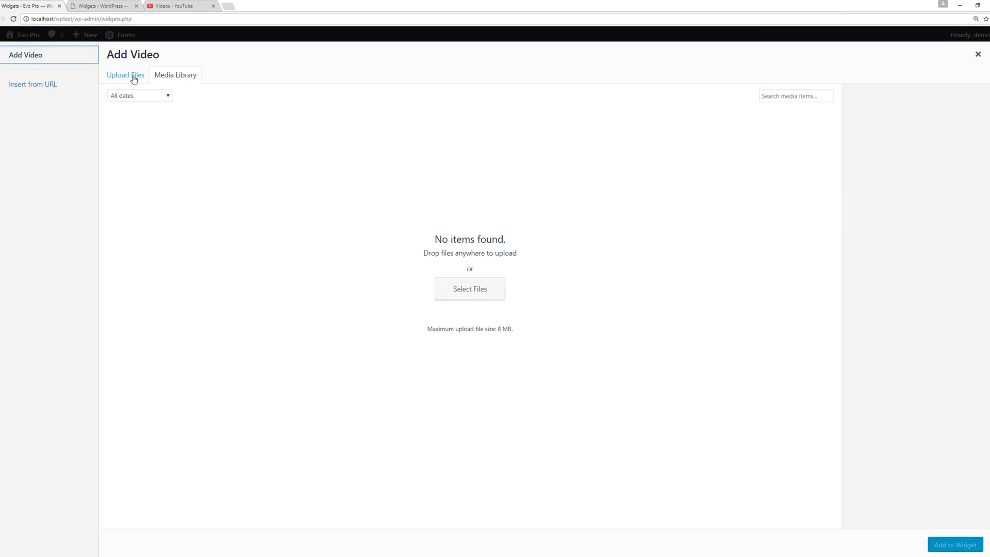
{"action": "left_click", "coordinate": [140, 73]}
{"action": "left_click", "coordinate": [186, 74]}
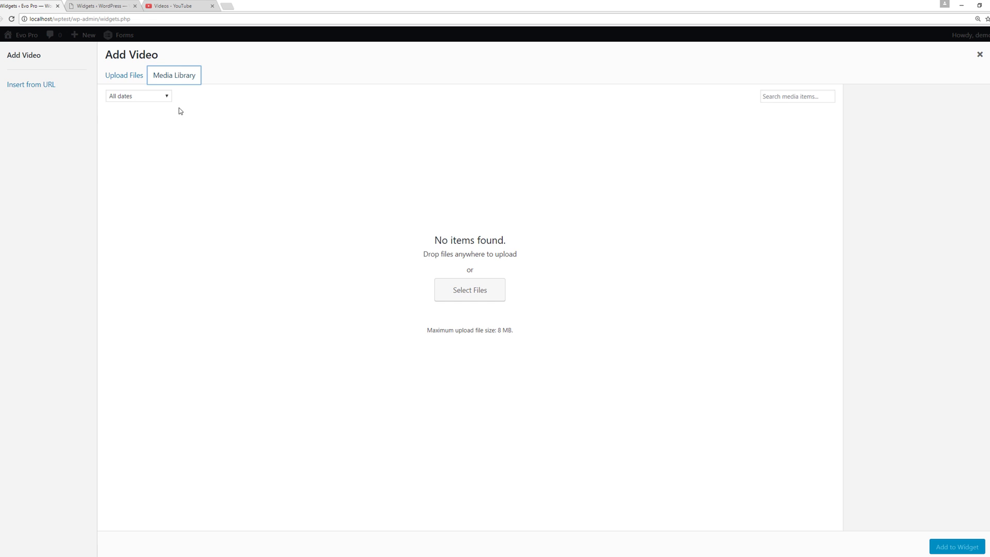
{"action": "left_click", "coordinate": [57, 86]}
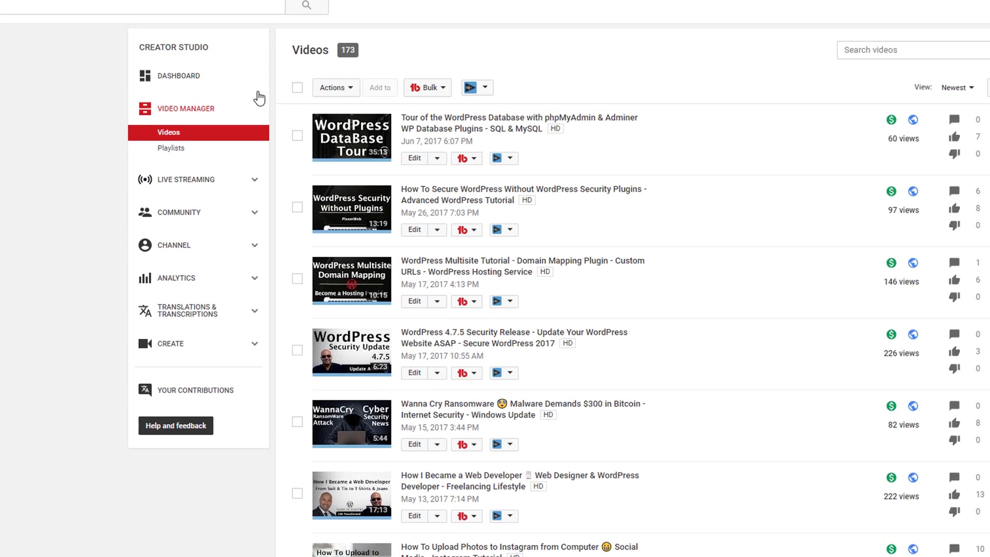
{"action": "left_click", "coordinate": [483, 172]}
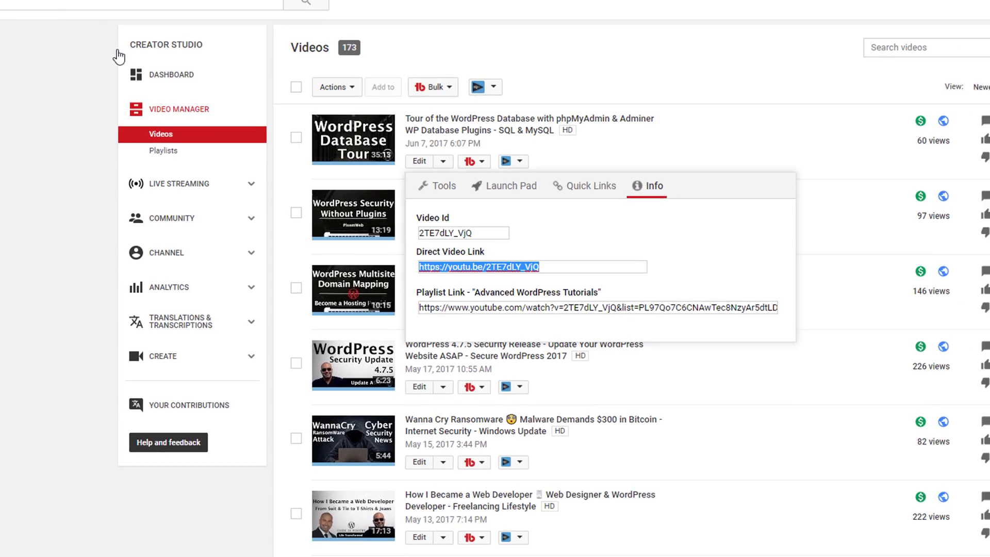
{"action": "type", "text": "https://youtu.be/2TE7dLY_VjQ"}
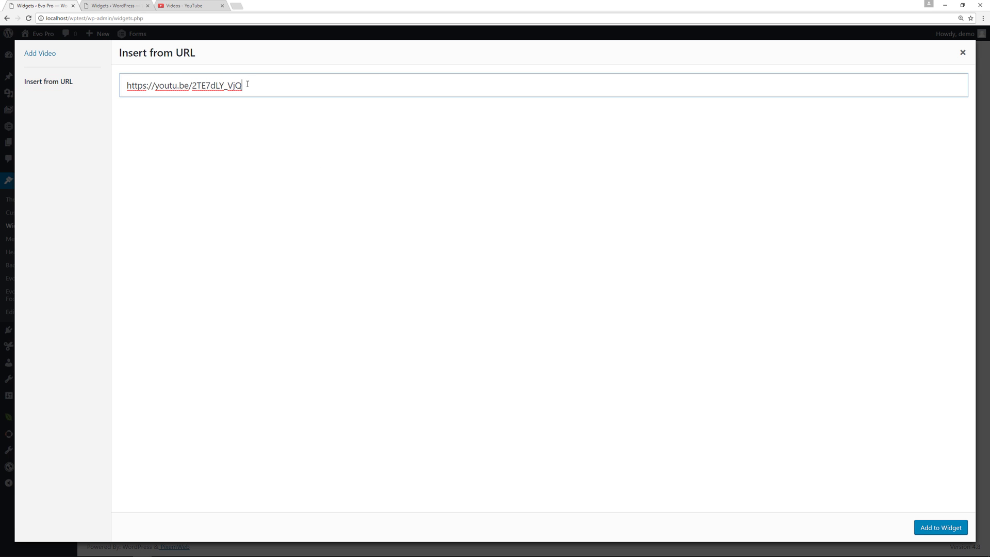
- Add and save the linked video, then view the beach image and video on the Evo Pro front page
{"action": "left_click", "coordinate": [941, 528]}
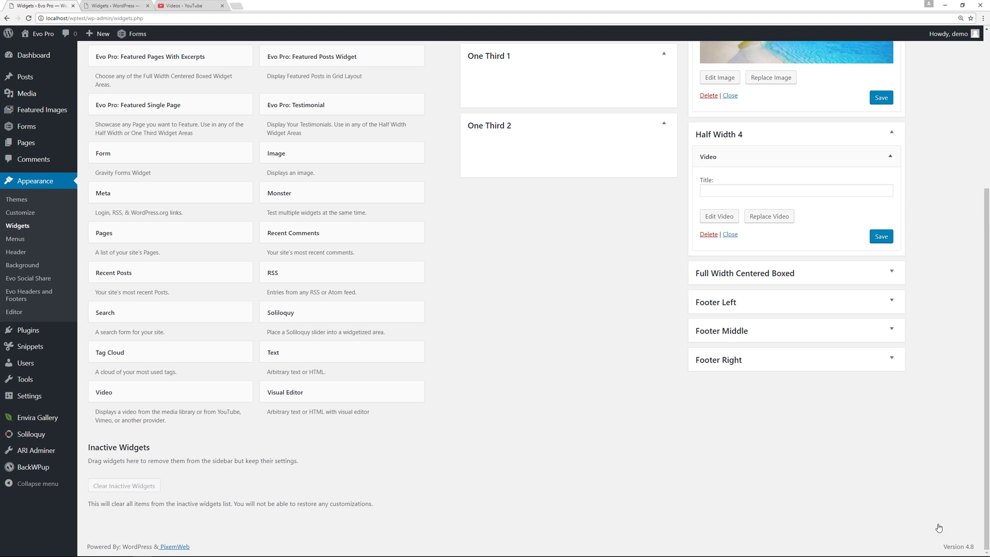
{"action": "left_click", "coordinate": [879, 384]}
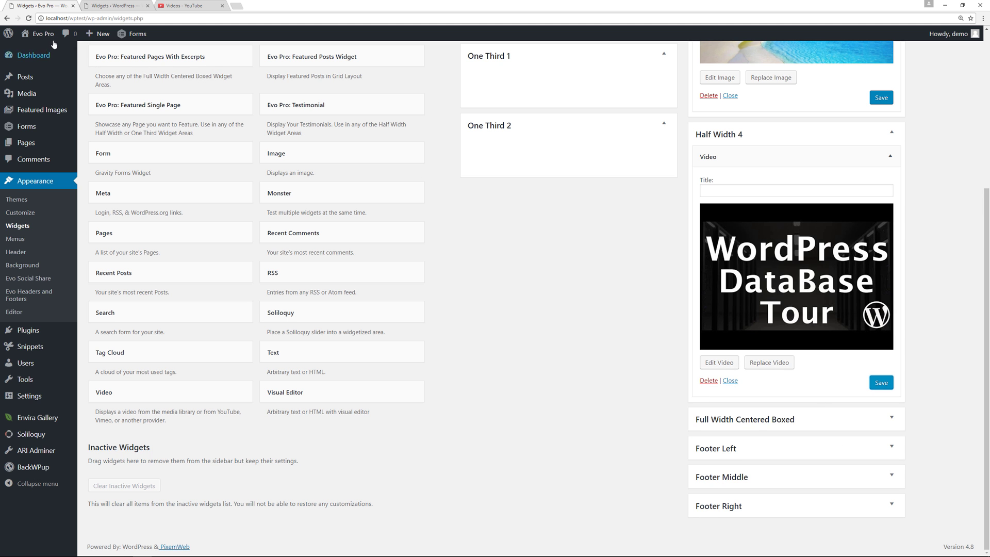
{"action": "left_click", "coordinate": [37, 50]}
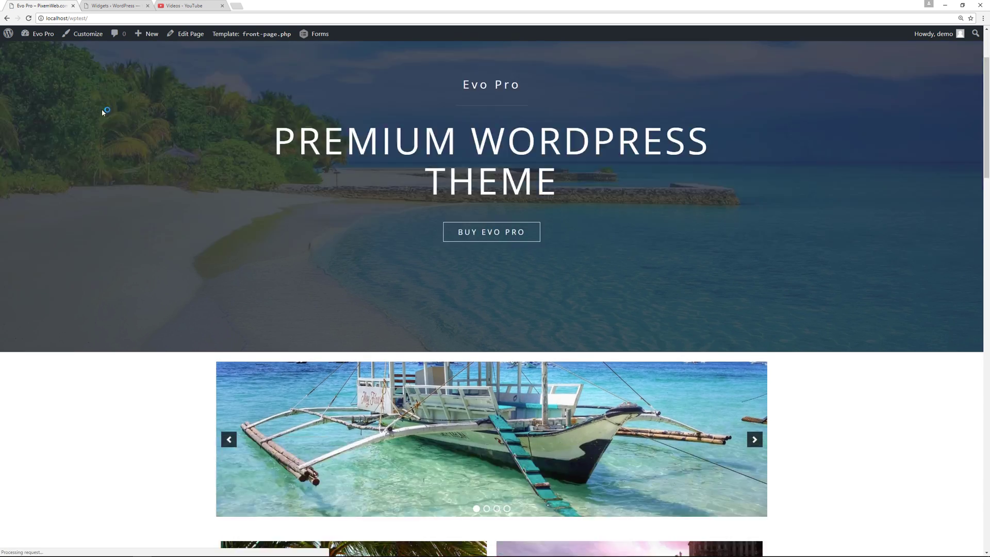
{"action": "scroll", "coordinate": [101, 110], "scroll_direction": "down", "scroll_amount": 10}
{"action": "scroll", "coordinate": [101, 114], "scroll_direction": "down", "scroll_amount": 15}
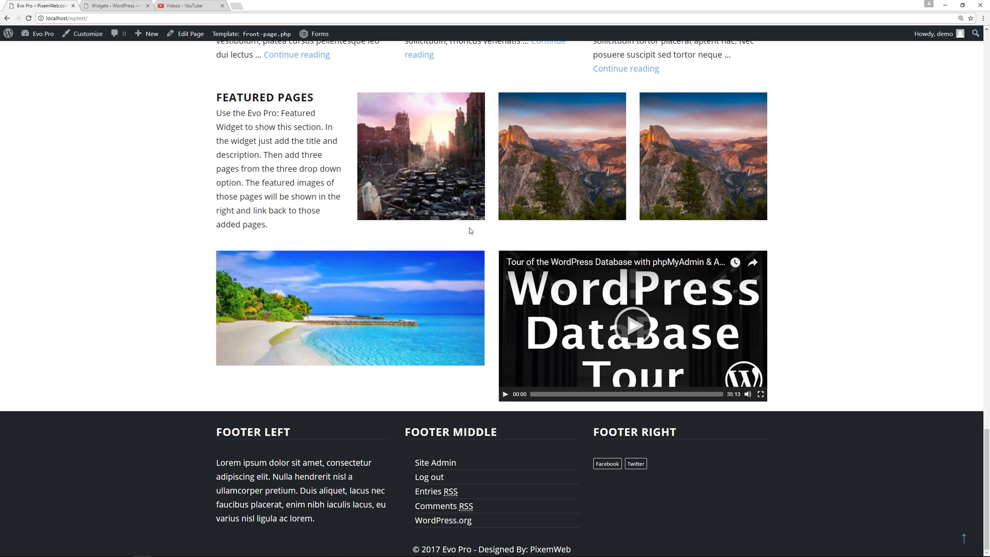
- Return to the admin from the admin-bar menu and open the Dashboard
{"action": "mouse_move", "coordinate": [43, 34]}
{"action": "left_click", "coordinate": [38, 77]}
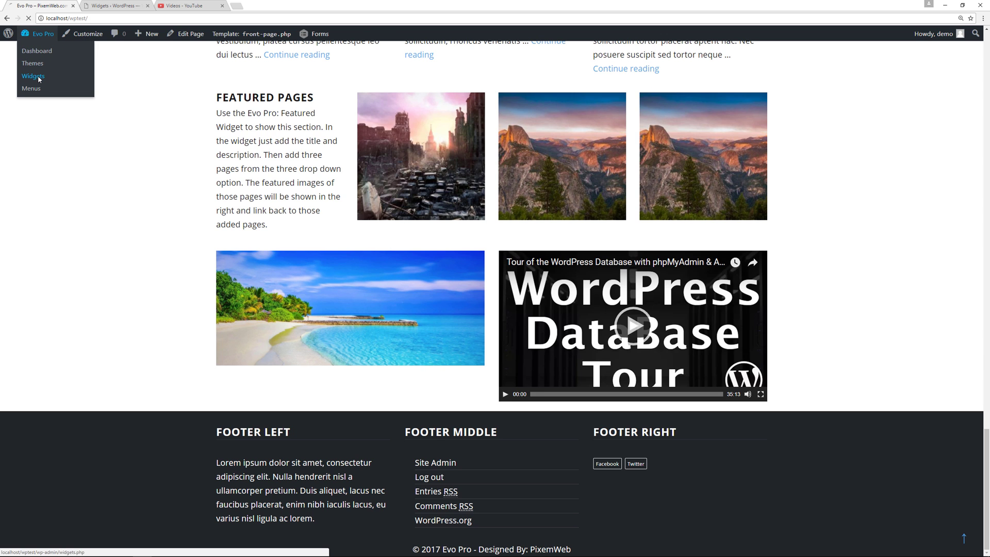
{"action": "left_click", "coordinate": [38, 56]}
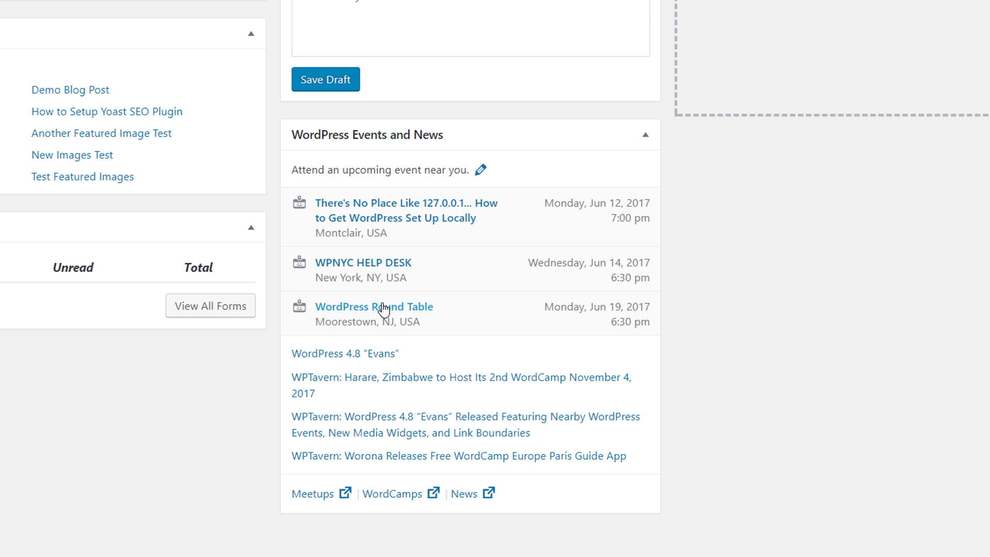
- Open the WPNYC HELP DESK meetup from the WordPress Events and News box
{"action": "left_click", "coordinate": [390, 265]}
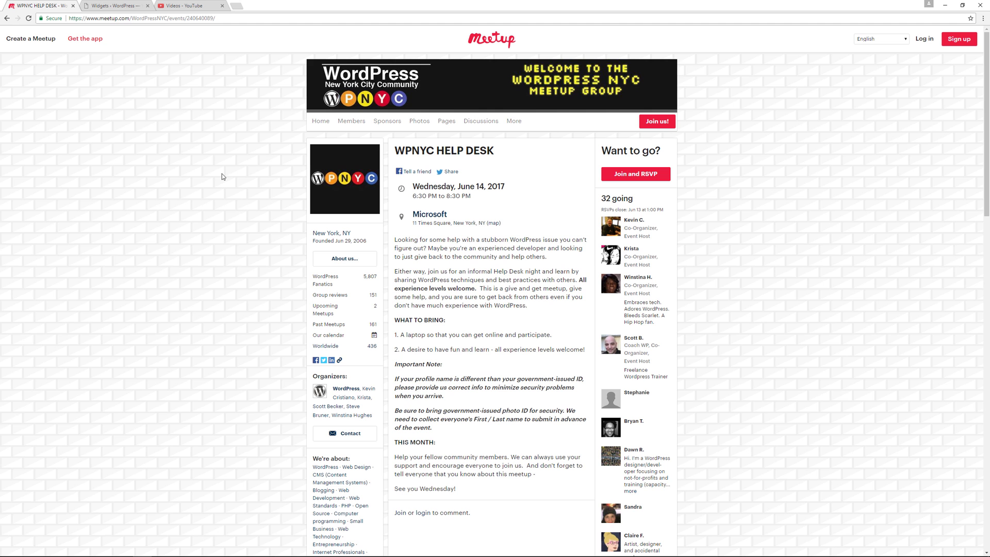
- Go back to the Dashboard, then visit the Evo Pro site's front page
{"action": "left_click", "coordinate": [7, 18]}
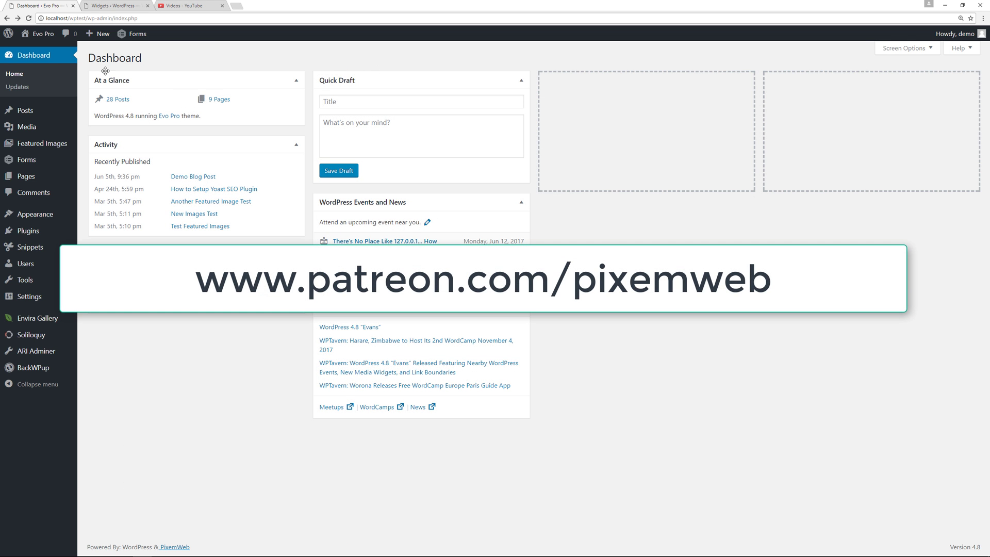
{"action": "left_click", "coordinate": [37, 51]}
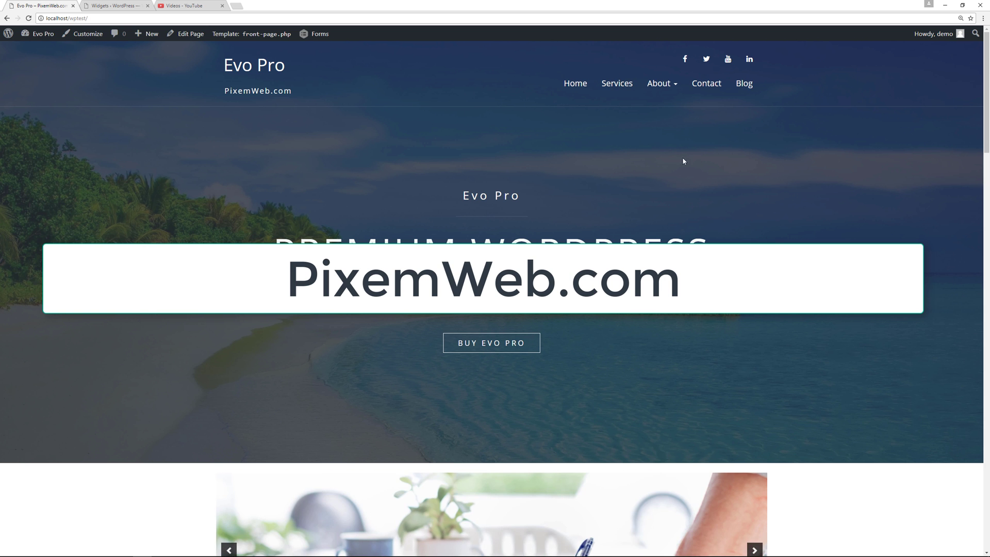
{"action": "scroll", "coordinate": [809, 161], "scroll_direction": "down", "scroll_amount": 8}
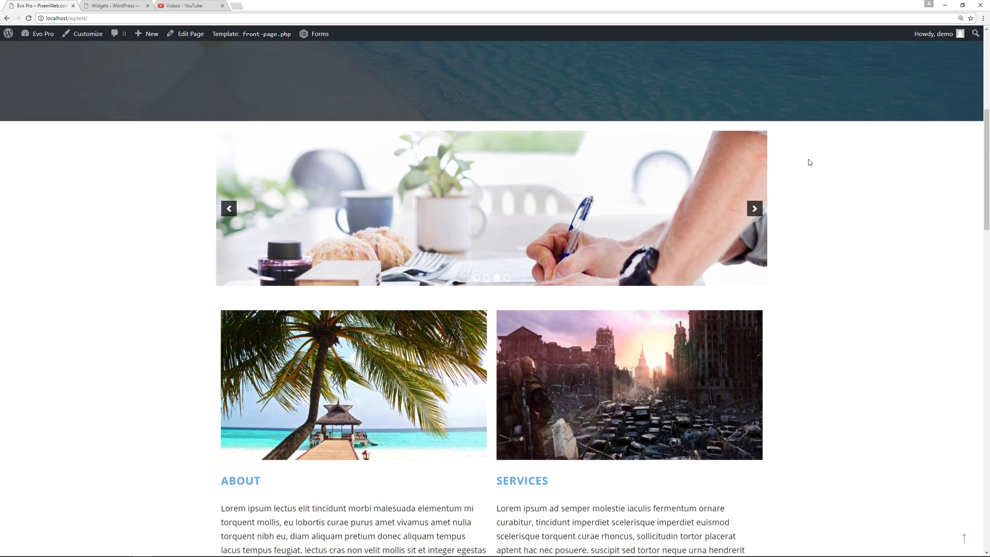
{"action": "scroll", "coordinate": [808, 162], "scroll_direction": "down", "scroll_amount": 9}
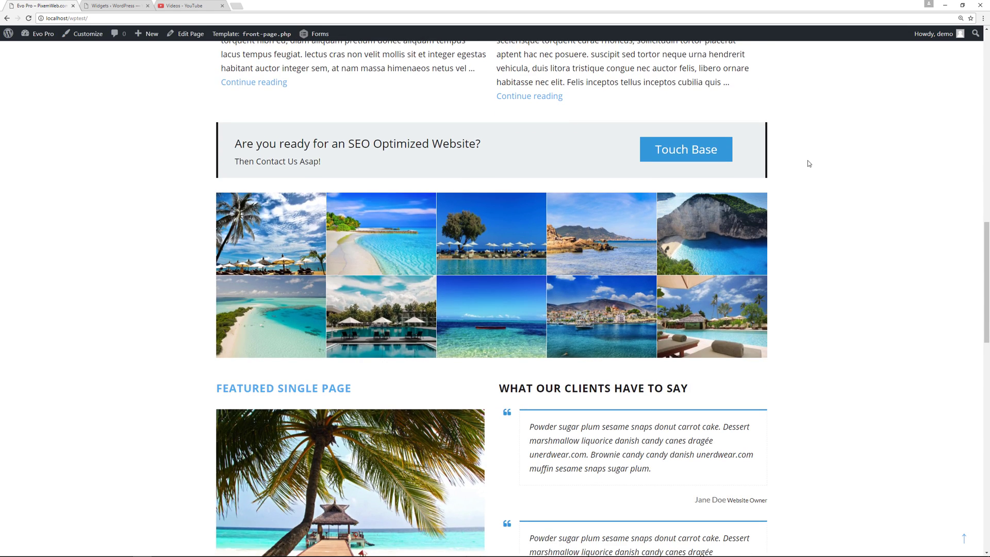
{"action": "left_click", "coordinate": [300, 220]}
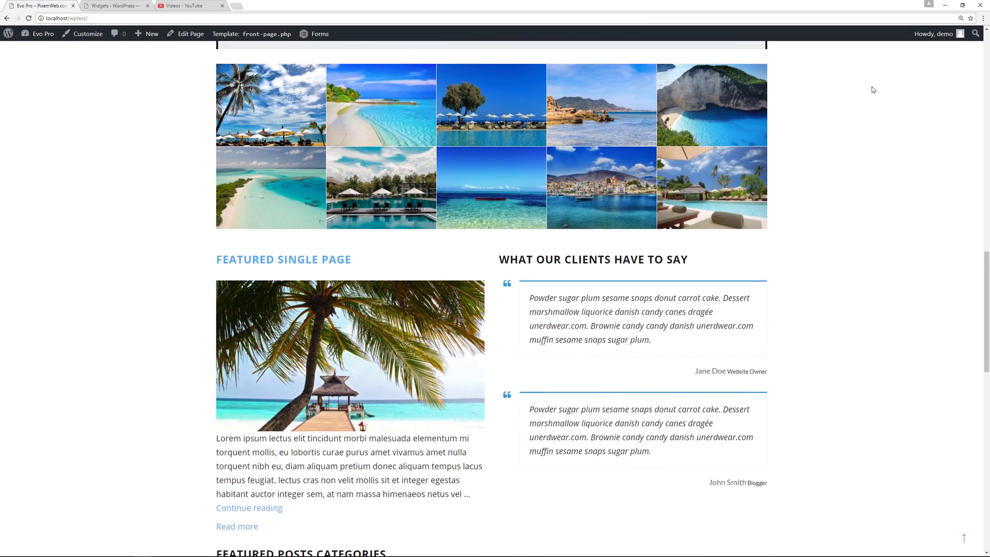
{"action": "scroll", "coordinate": [871, 91], "scroll_direction": "up", "scroll_amount": 10}
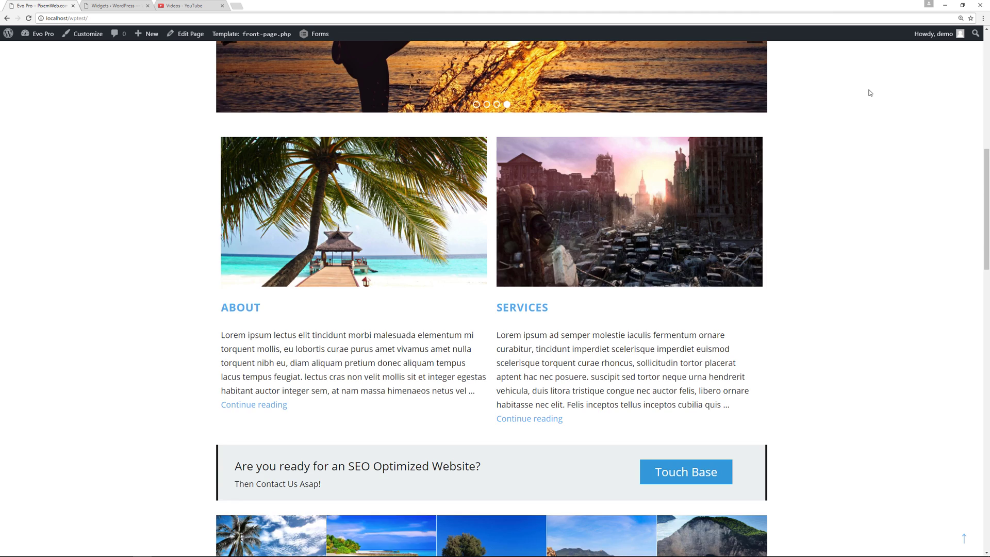
{"action": "scroll", "coordinate": [870, 93], "scroll_direction": "up", "scroll_amount": 8}
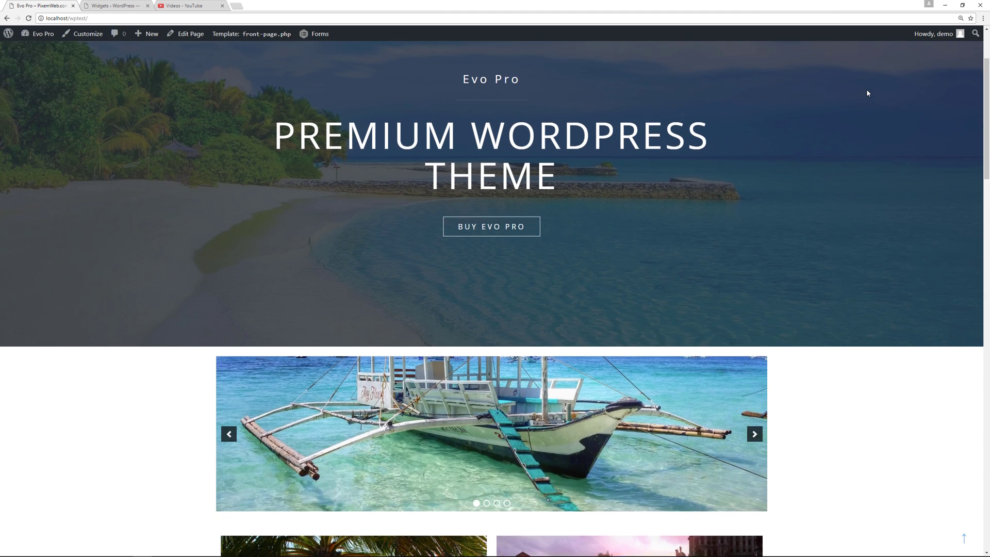
{"action": "scroll", "coordinate": [867, 93], "scroll_direction": "up", "scroll_amount": 2}
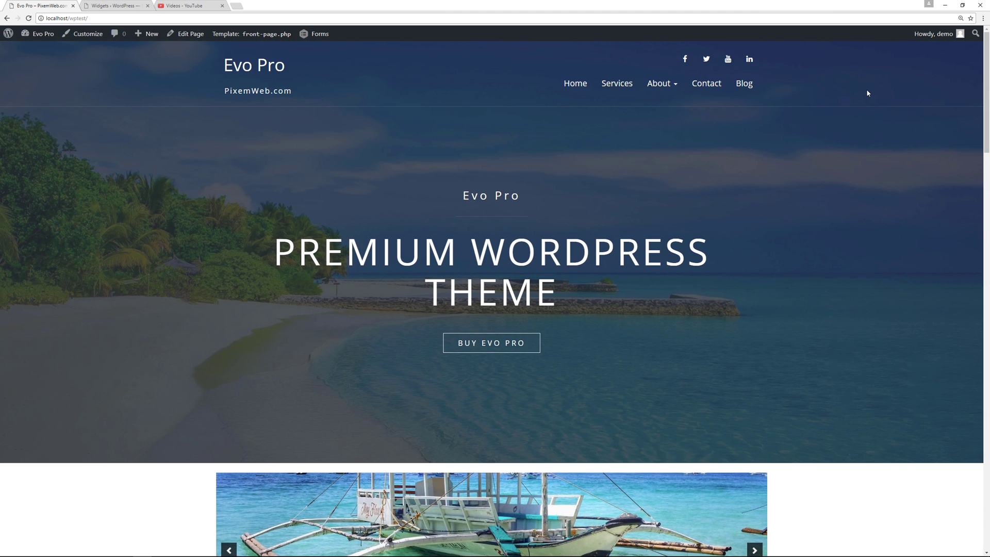